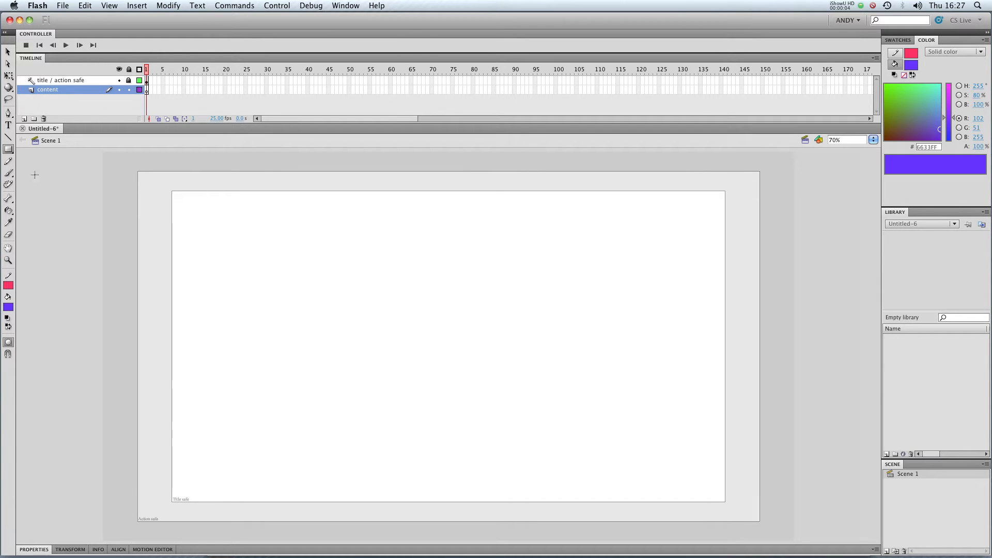
Step: With Object Drawing off, draw a purple square with a pink outline and drag its fill left
click(8, 342)
drag(364, 262, 572, 451)
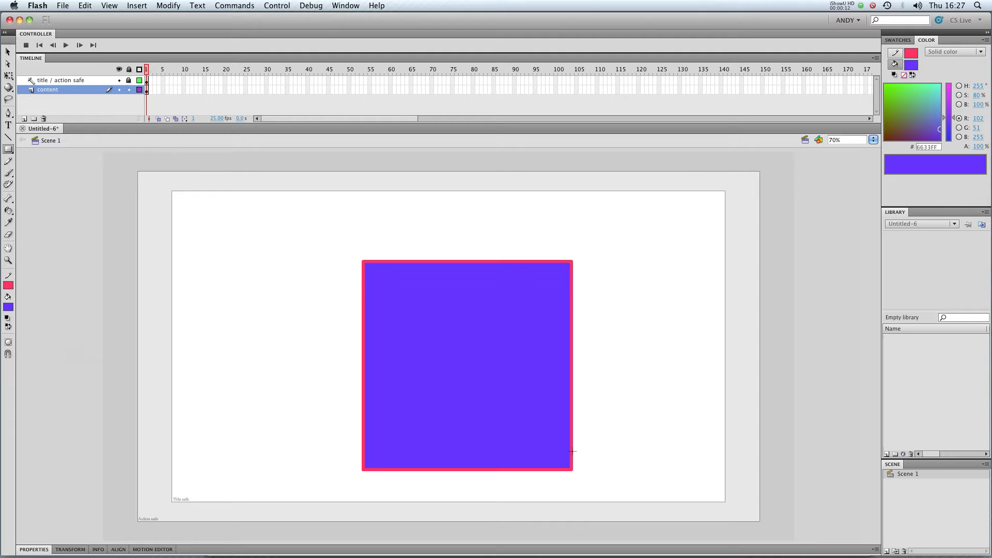
click(8, 51)
click(434, 323)
drag(433, 322, 154, 307)
Step: Move the pink outline up and to the right, away from the fill
click(410, 261)
drag(412, 263, 448, 231)
click(679, 240)
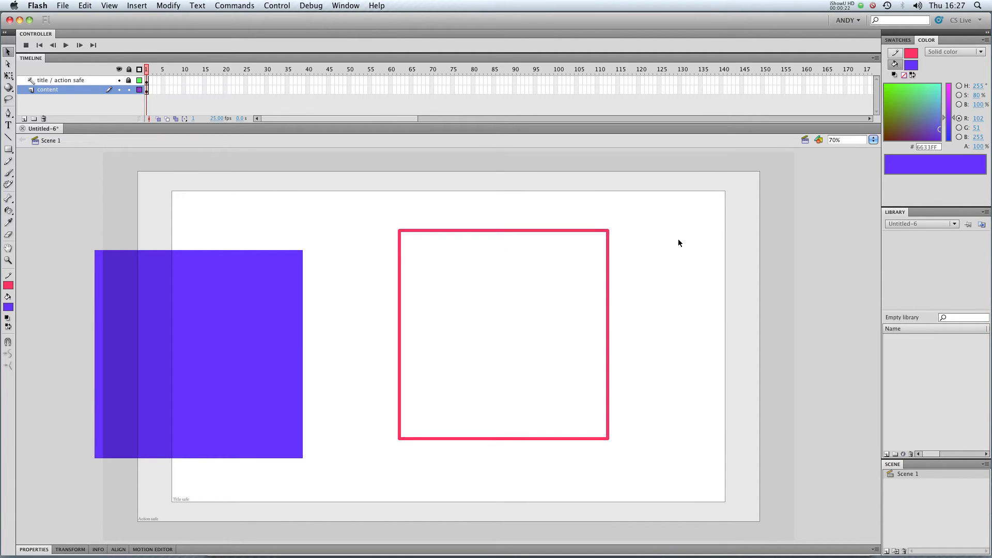
Step: Move the purple square fill higher up on the stage
click(240, 283)
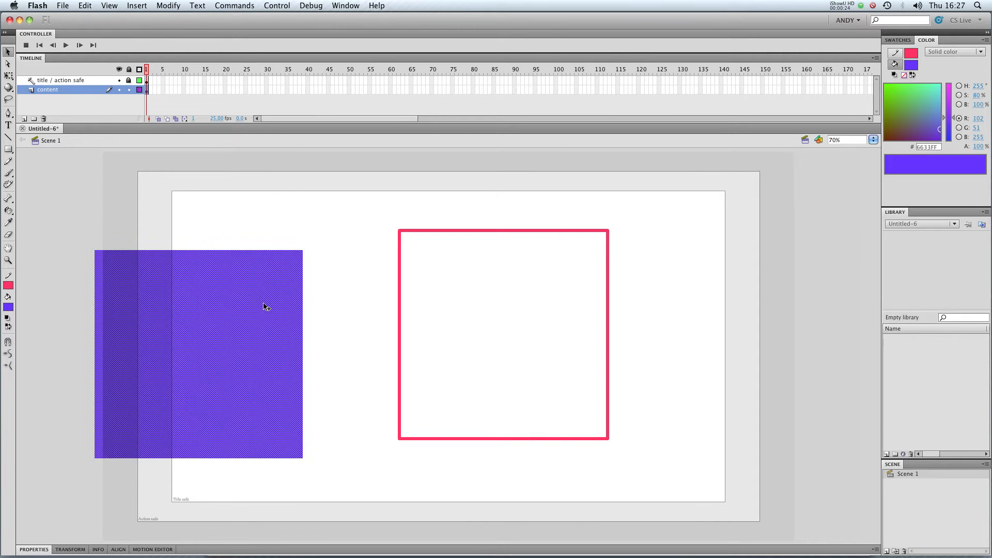
click(342, 275)
mouse_move(279, 303)
mouse_down()
mouse_move(274, 405)
mouse_move(960, 191)
mouse_move(744, 282)
mouse_move(305, 398)
mouse_move(206, 279)
mouse_up()
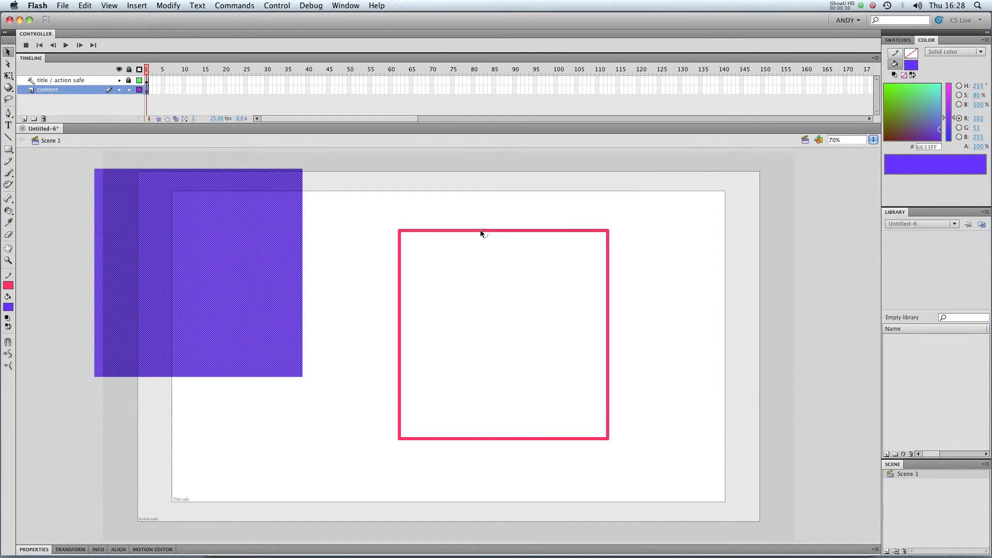
click(480, 267)
Step: Pull the pink outline's top side upward and its bottom side downward
drag(484, 233, 449, 195)
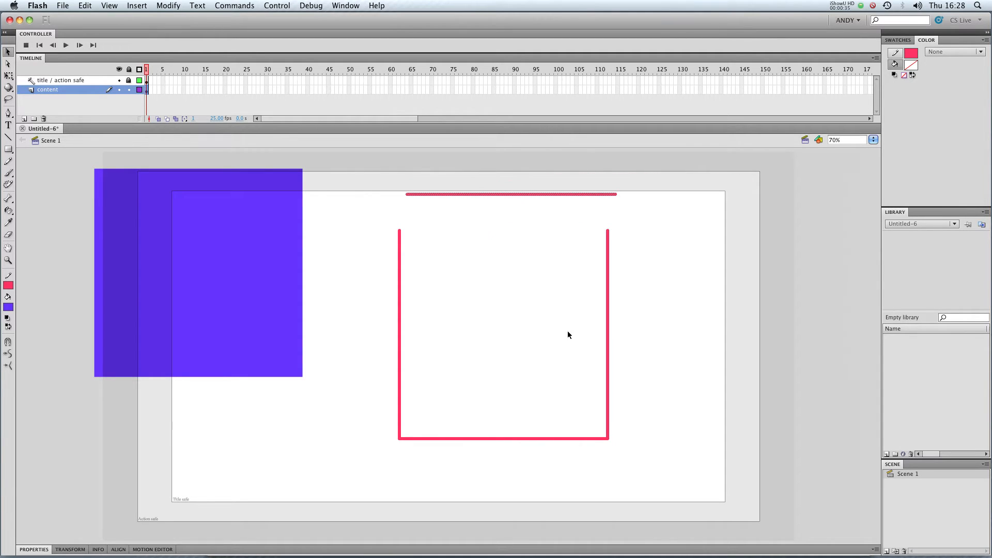
click(544, 439)
drag(544, 438, 545, 497)
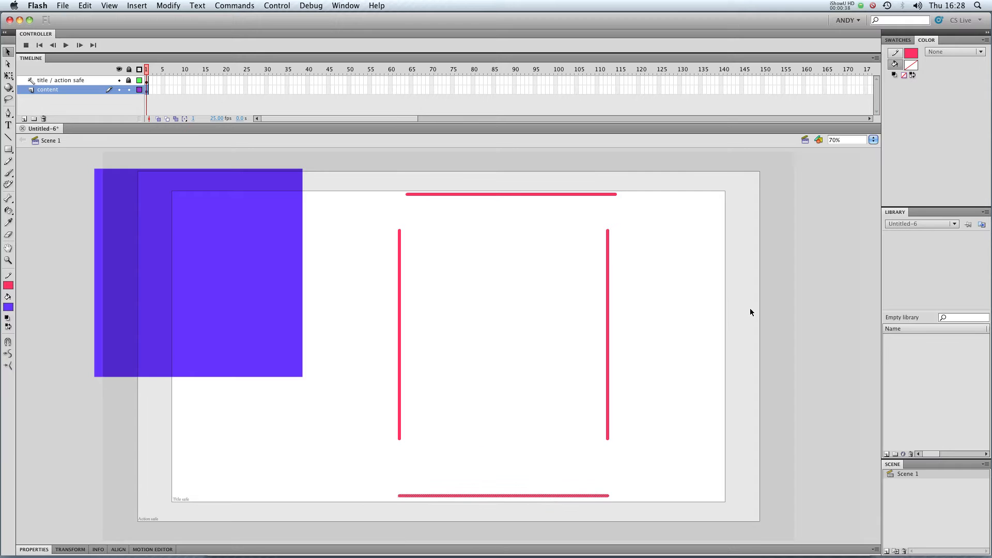
Step: Undo both side pulls and move the whole closed pink outline to the right
key(super+z)
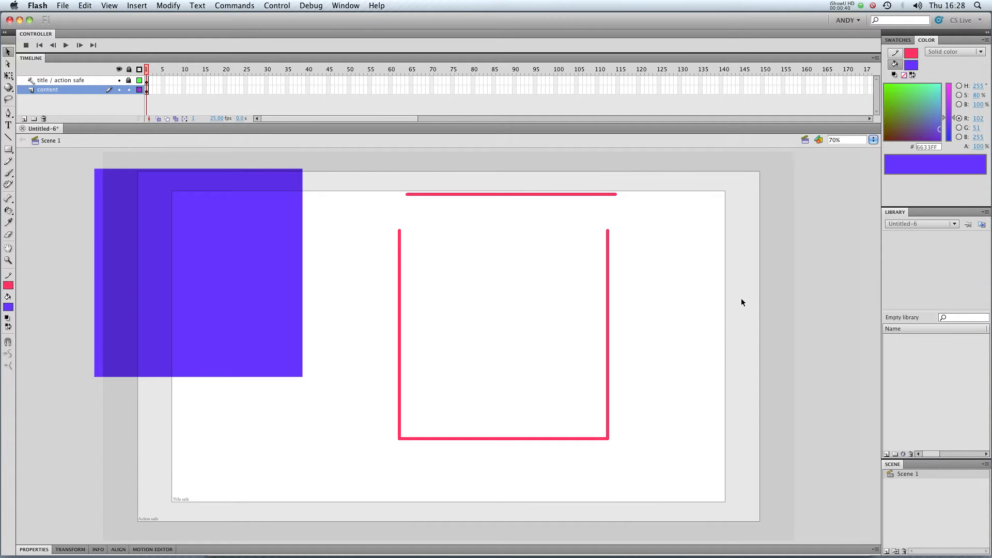
key(super+z)
key(super+z)
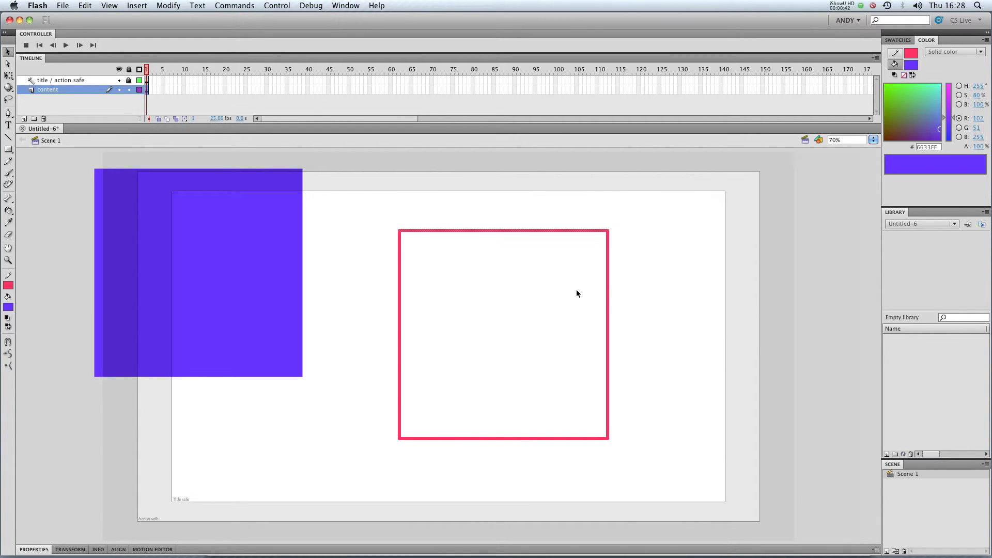
double_click(567, 230)
drag(566, 230, 626, 230)
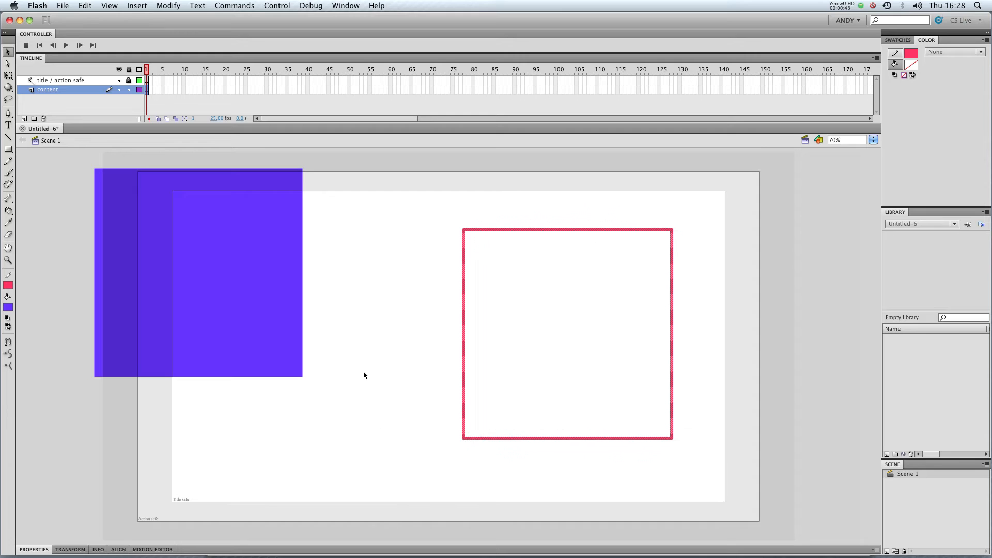
click(350, 353)
Step: Bring the purple square back onto the stage, level beside the pink outline
mouse_move(210, 310)
mouse_down()
mouse_move(262, 379)
mouse_move(315, 360)
mouse_move(330, 371)
mouse_up()
click(469, 187)
click(340, 253)
click(592, 229)
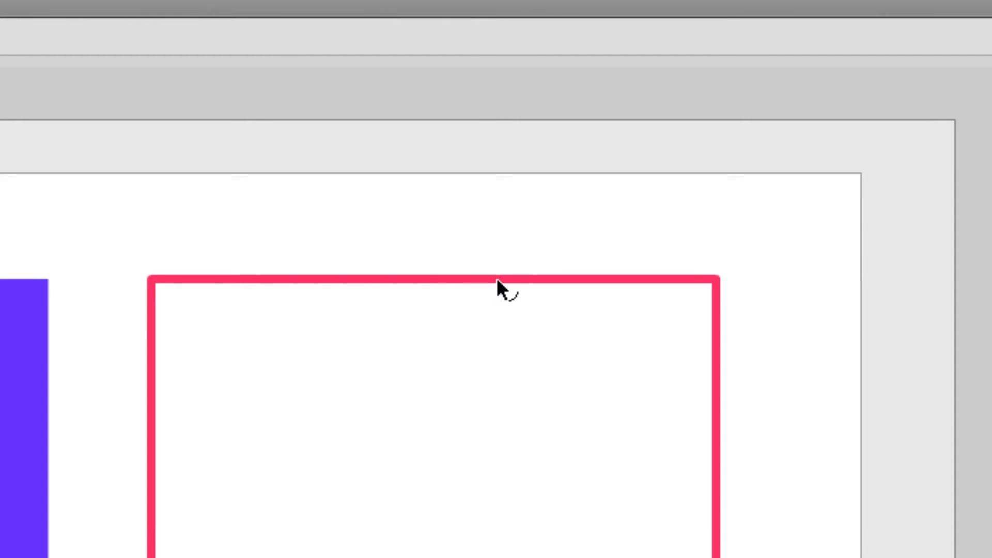
Step: Bend the pink outline's top, right, bottom and left sides outward into curves
mouse_move(497, 280)
mouse_down()
mouse_move(497, 202)
mouse_move(496, 281)
mouse_up()
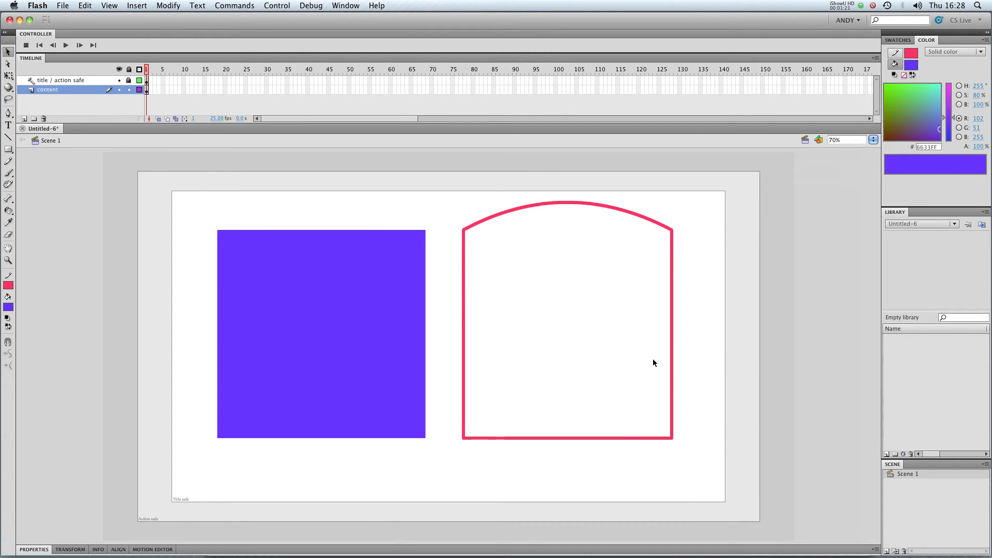
drag(672, 339, 712, 335)
drag(553, 442, 553, 478)
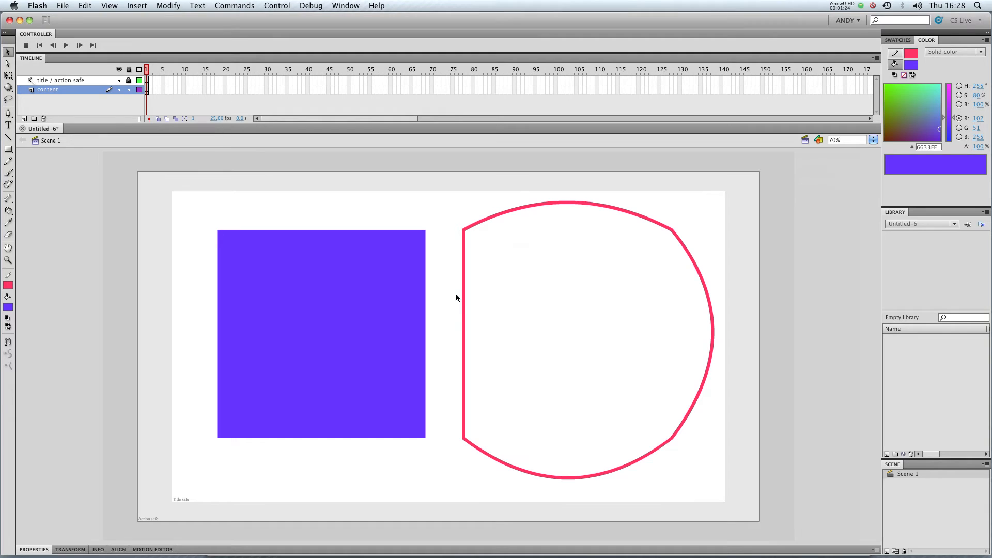
drag(464, 297, 449, 296)
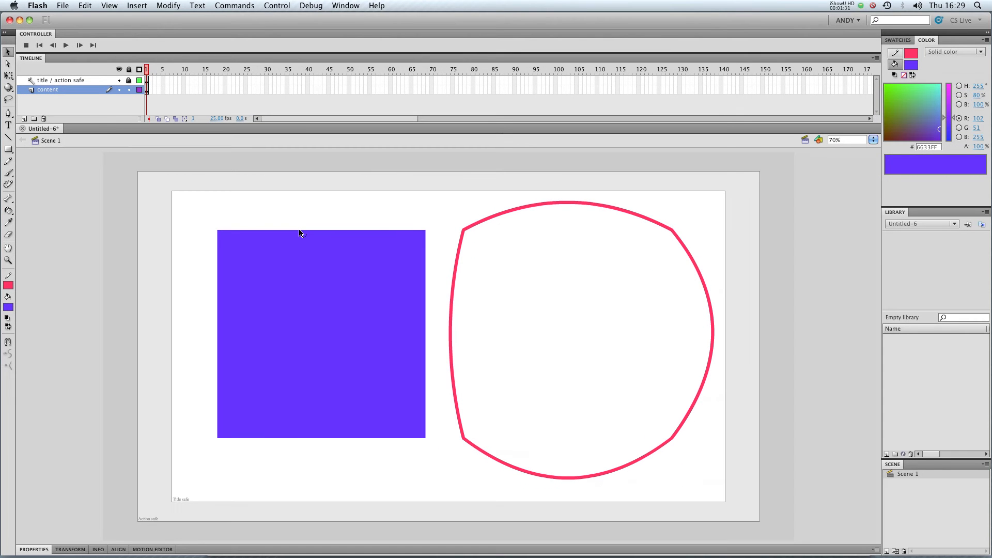
drag(300, 233, 296, 201)
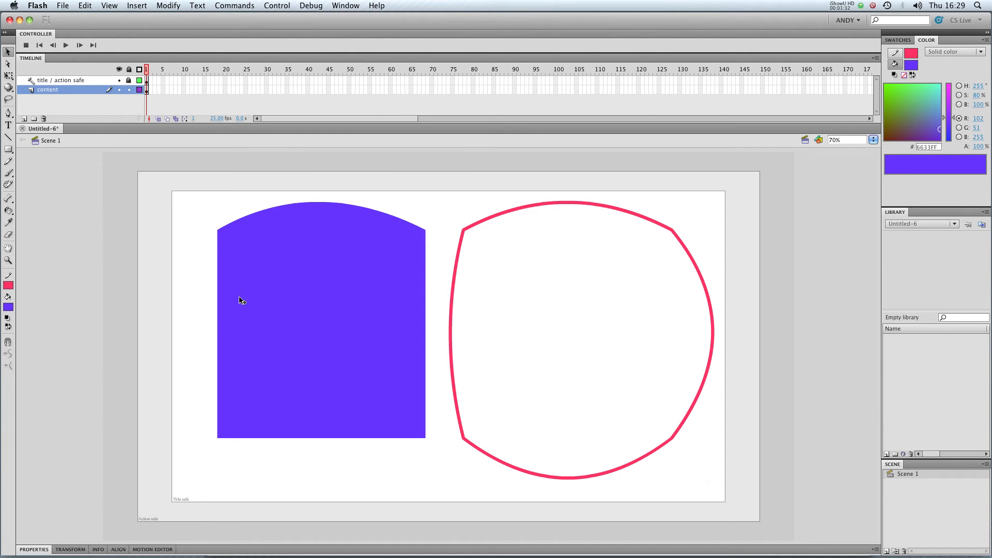
drag(218, 316, 185, 316)
drag(311, 438, 312, 459)
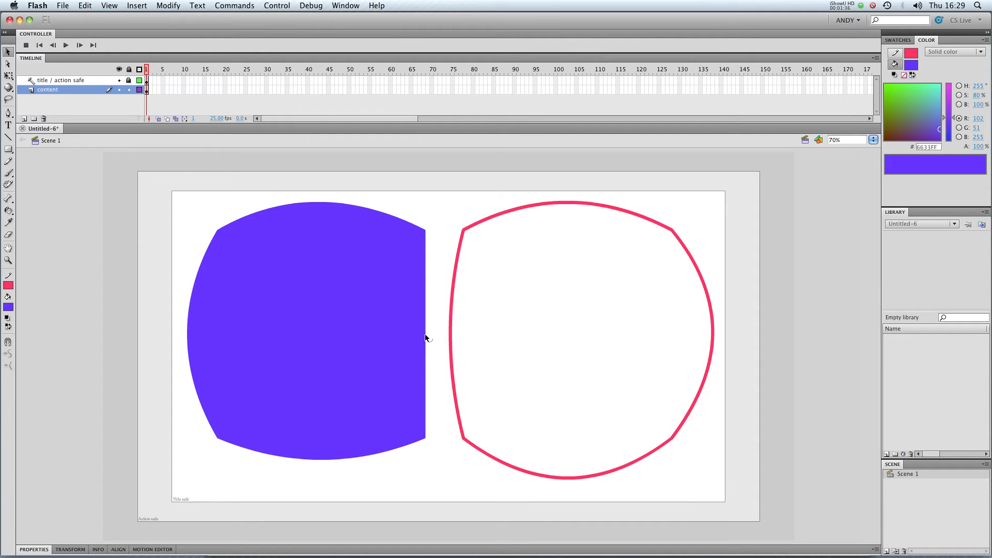
key(super+z)
key(super+z)
key(super+z)
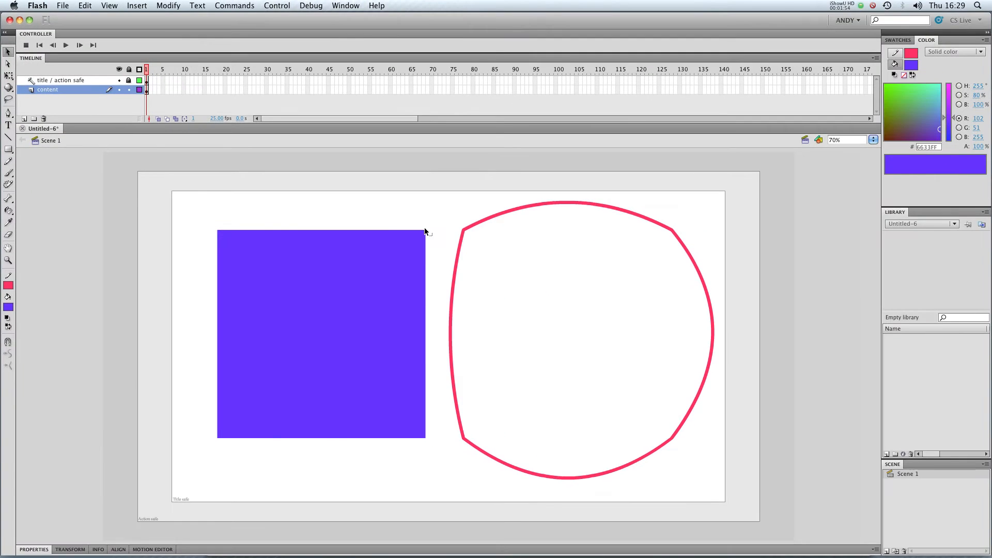
Step: Drag the purple fill's four corners and inner corner into a pointed boomerang shape
drag(425, 231, 442, 198)
drag(217, 233, 176, 216)
drag(221, 440, 150, 452)
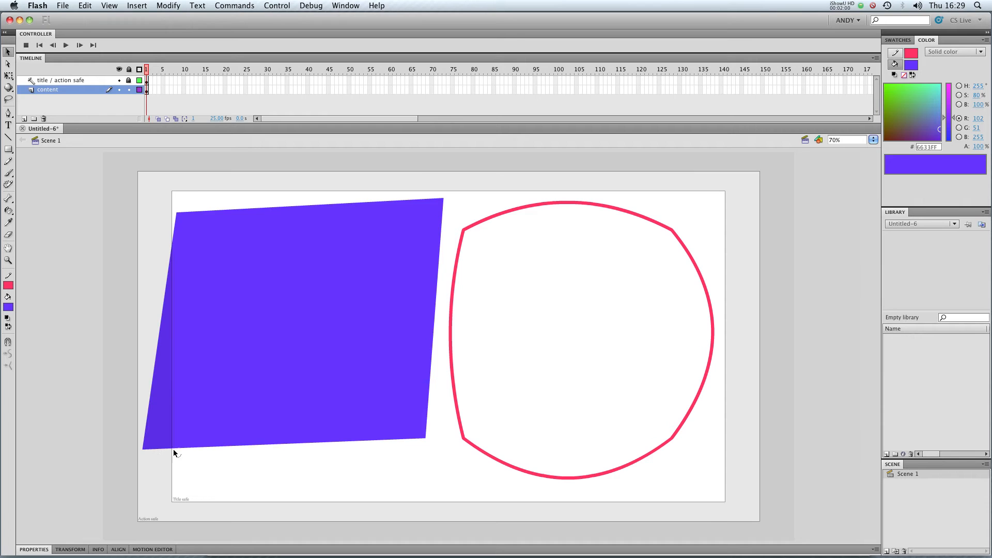
drag(424, 438, 205, 265)
click(262, 388)
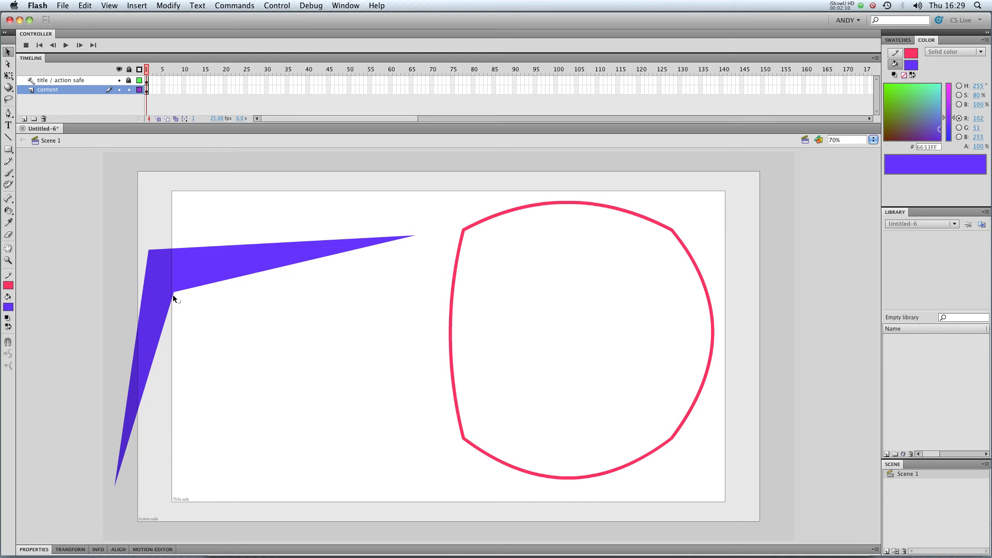
drag(172, 291, 202, 308)
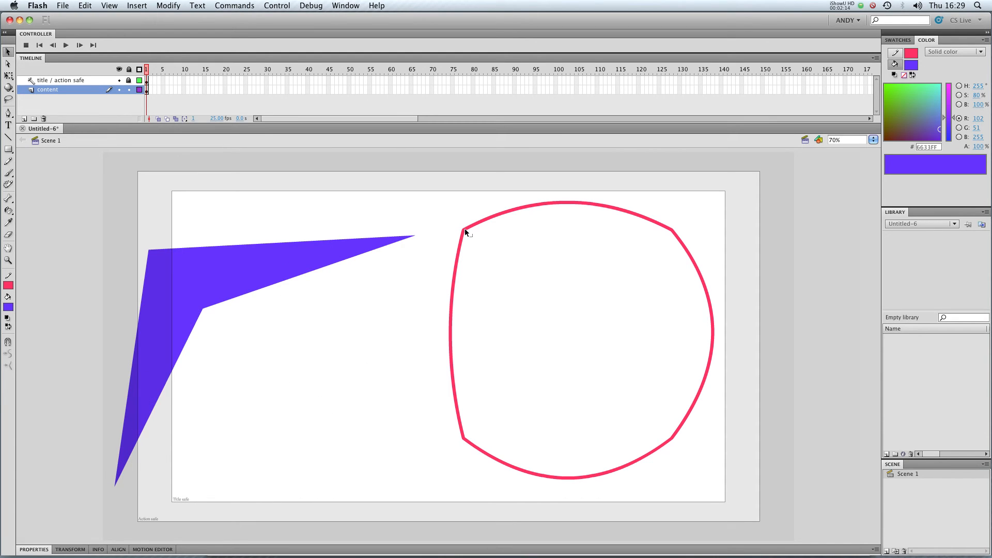
Step: Fold the pink outline's top-left corner and lower-left side inward, and pull a point from the purple edge
drag(464, 228, 631, 379)
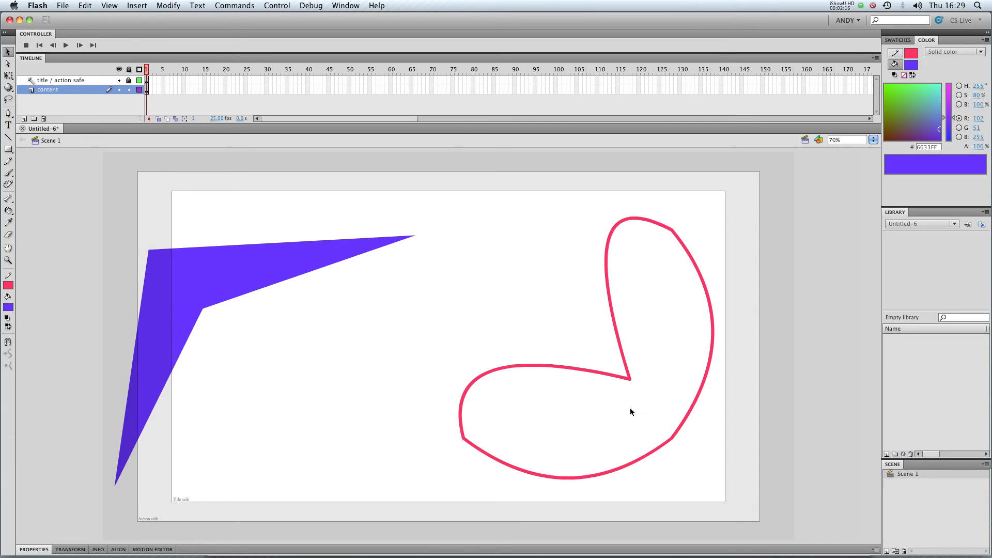
mouse_move(465, 441)
mouse_down()
mouse_move(577, 431)
mouse_move(591, 414)
mouse_up()
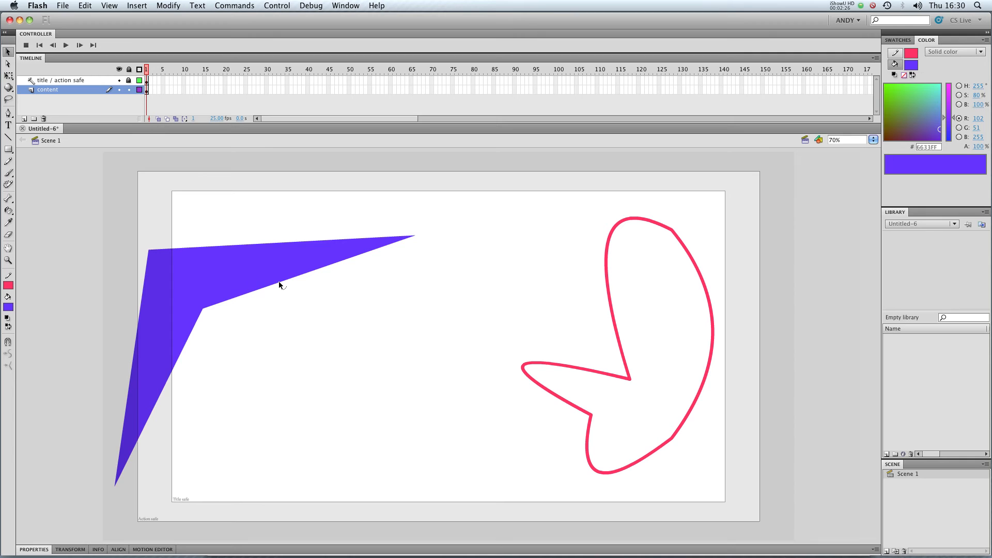
drag(279, 285, 440, 462)
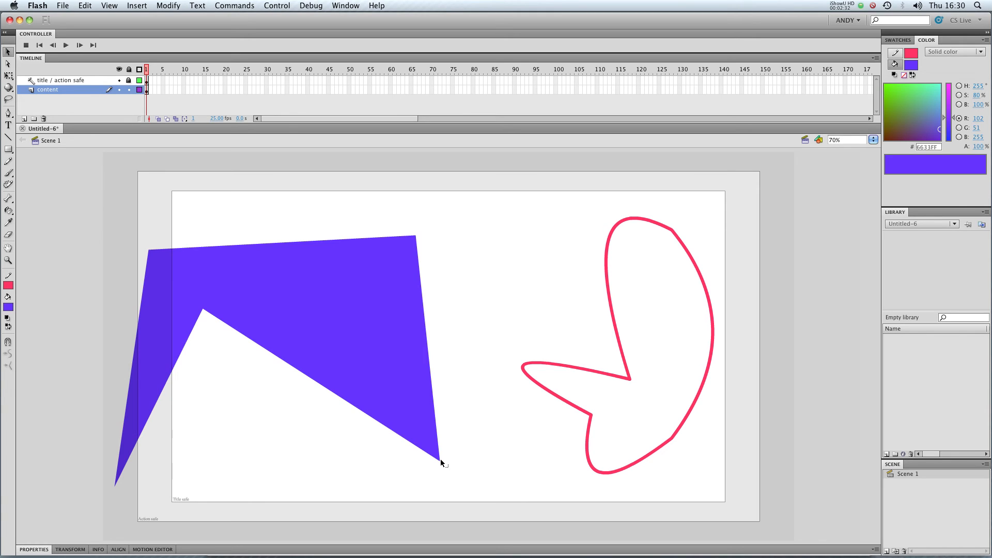
Step: Undo the stray point, then Cmd-drag five purple edges into new corners for a jagged form
key(super+z)
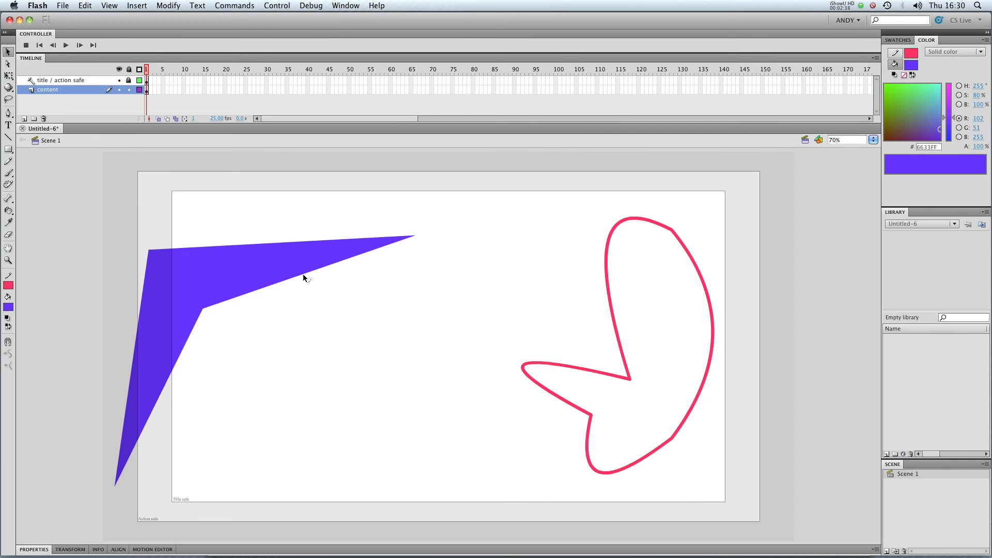
drag(302, 274, 303, 397)
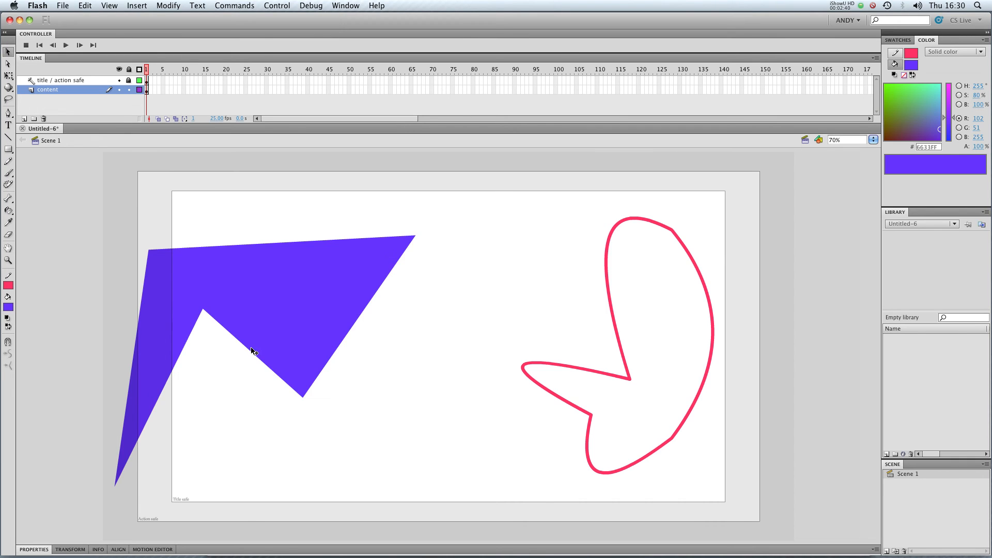
drag(247, 351, 308, 278)
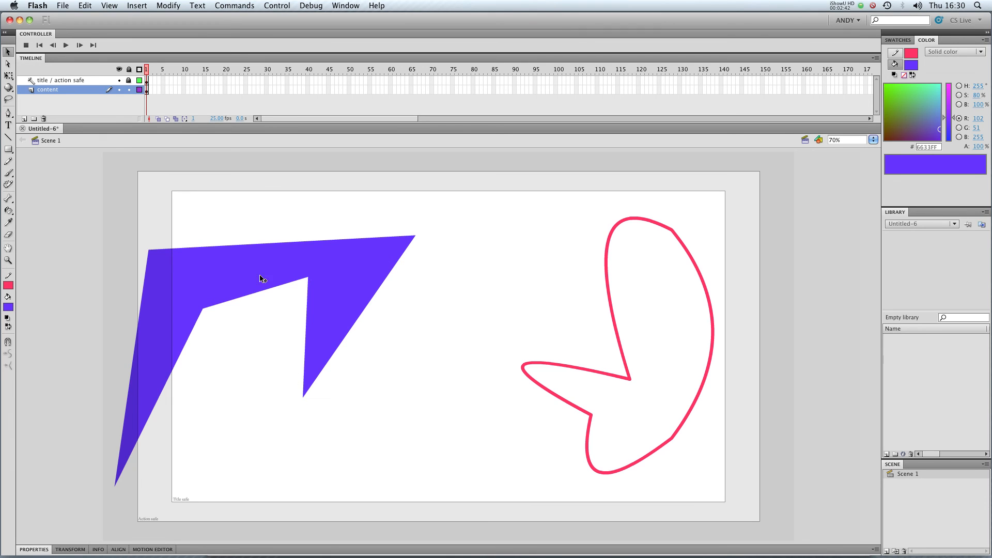
drag(245, 247, 244, 269)
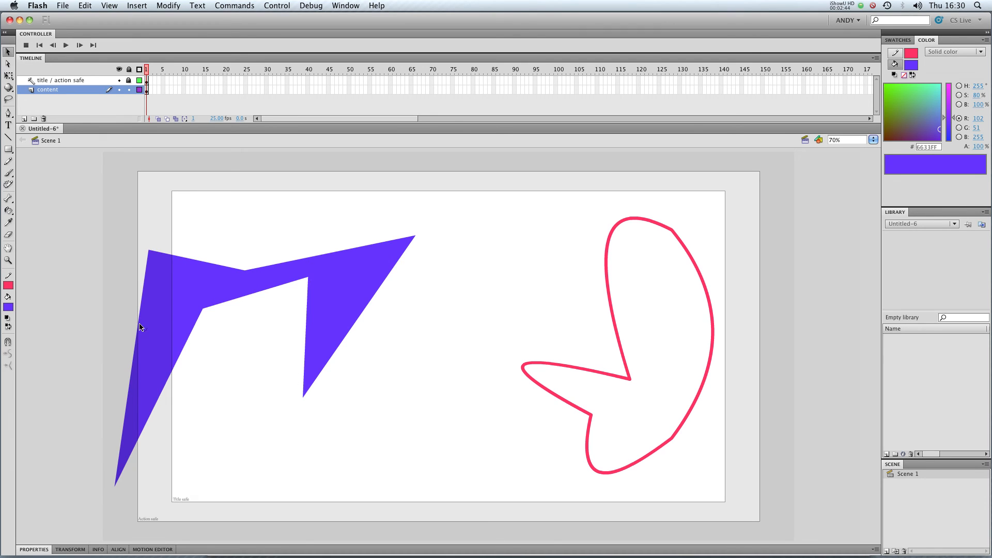
drag(140, 326, 191, 308)
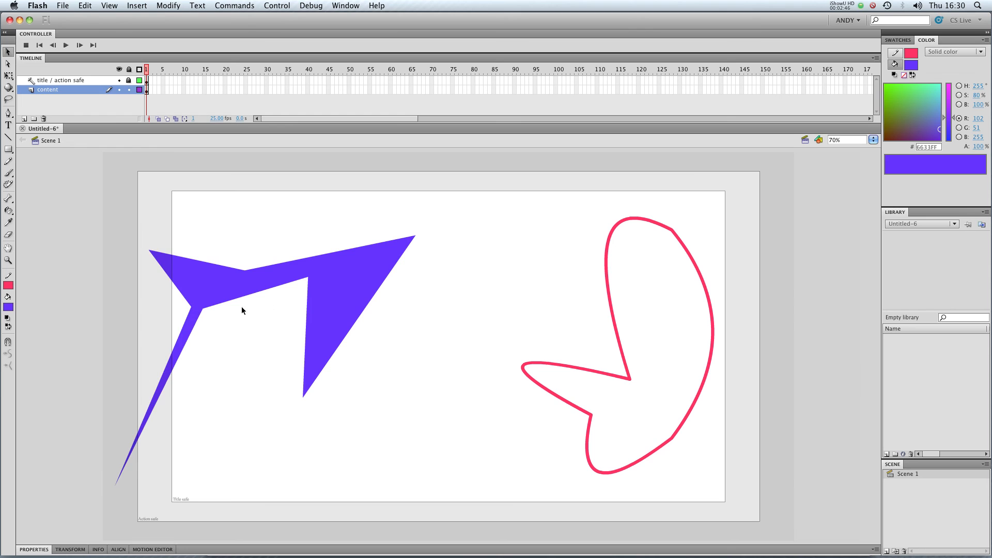
drag(373, 295, 334, 279)
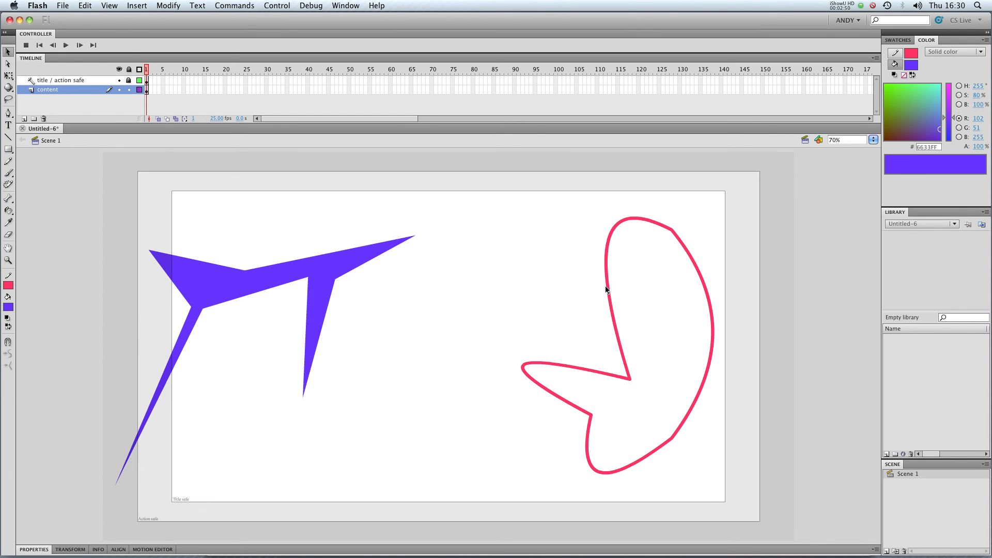
Step: Cmd-drag the pink outline's left, right, lower-left and bottom edges into sharp dents
drag(607, 290, 679, 324)
drag(680, 431, 645, 365)
drag(580, 372, 584, 390)
drag(649, 455, 634, 408)
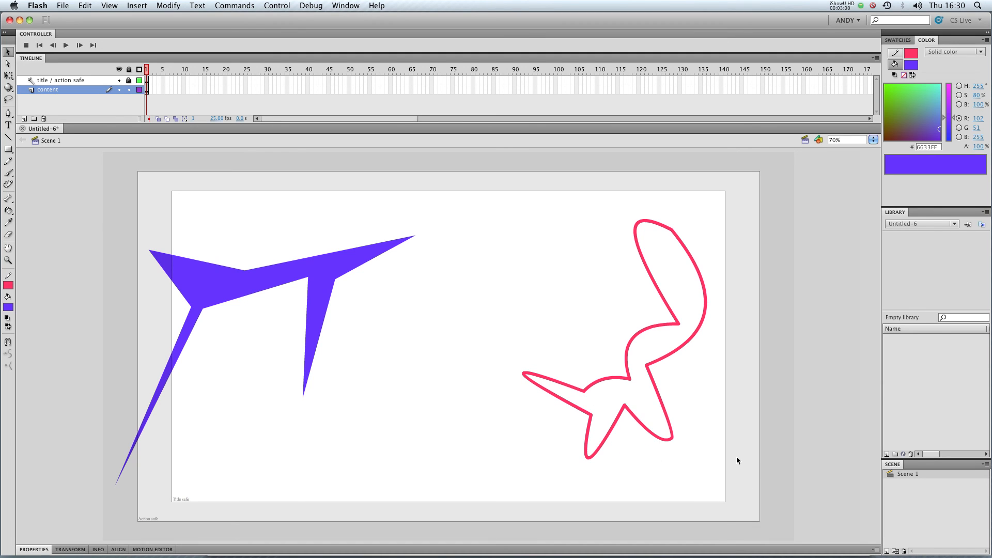